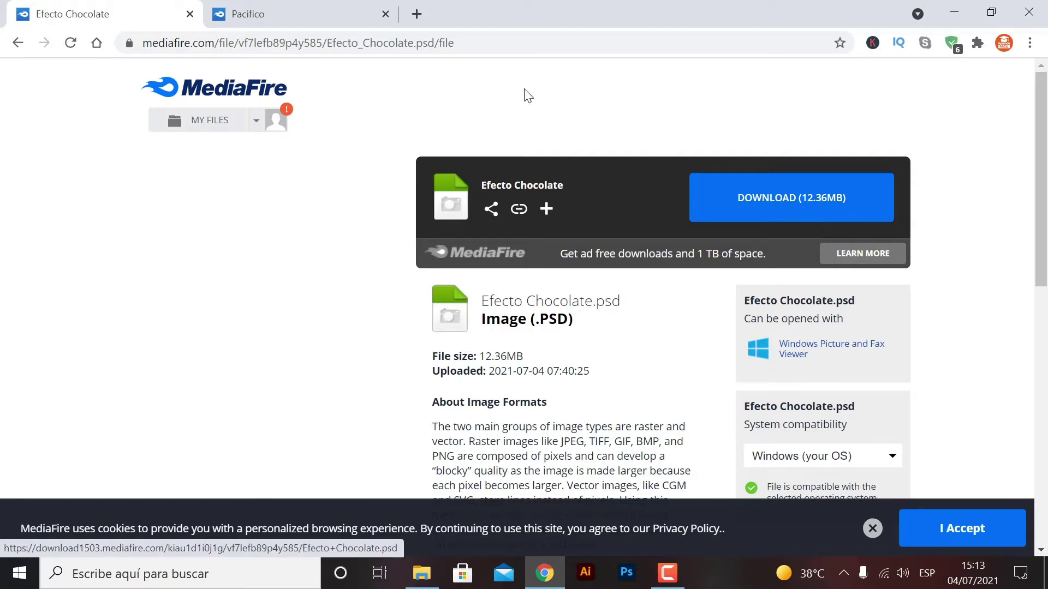
- Review the Pacifico.ttf and Efecto Chocolate.psd MediaFire pages, then close Chrome
{"action": "left_click", "coordinate": [270, 13]}
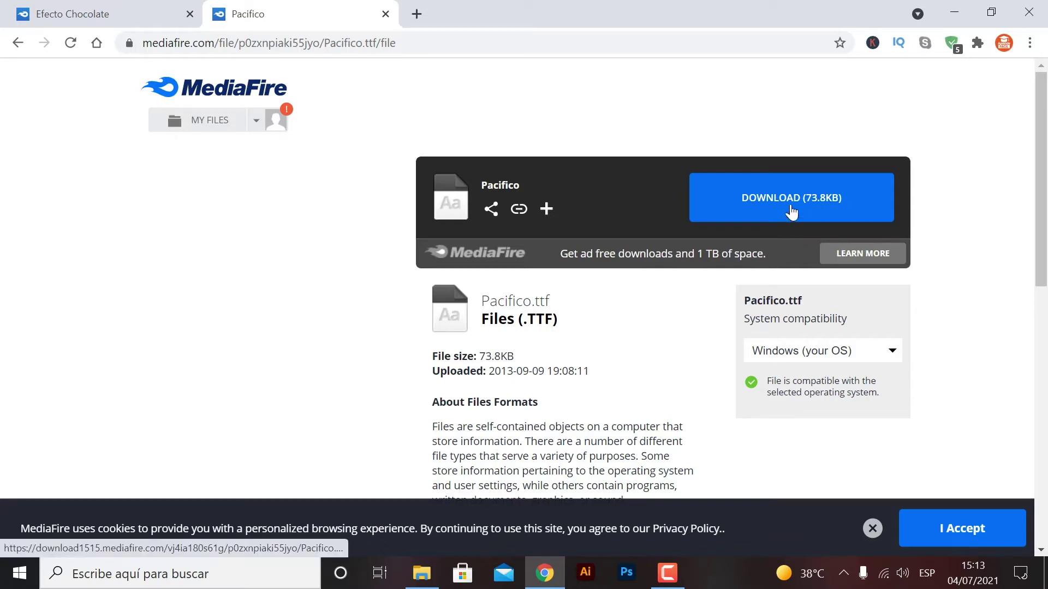
{"action": "left_click", "coordinate": [56, 16]}
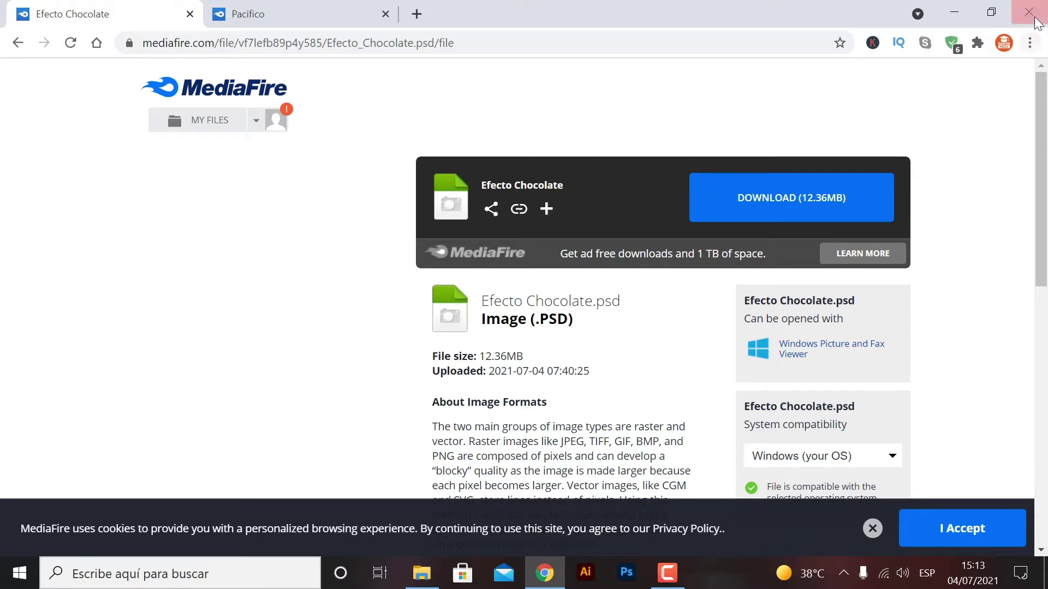
{"action": "left_click", "coordinate": [1030, 13]}
- Install the Pacifico font from the desktop file without replacing the existing copy
{"action": "left_click_drag", "start_coordinate": [259, 103], "coordinate": [350, 122]}
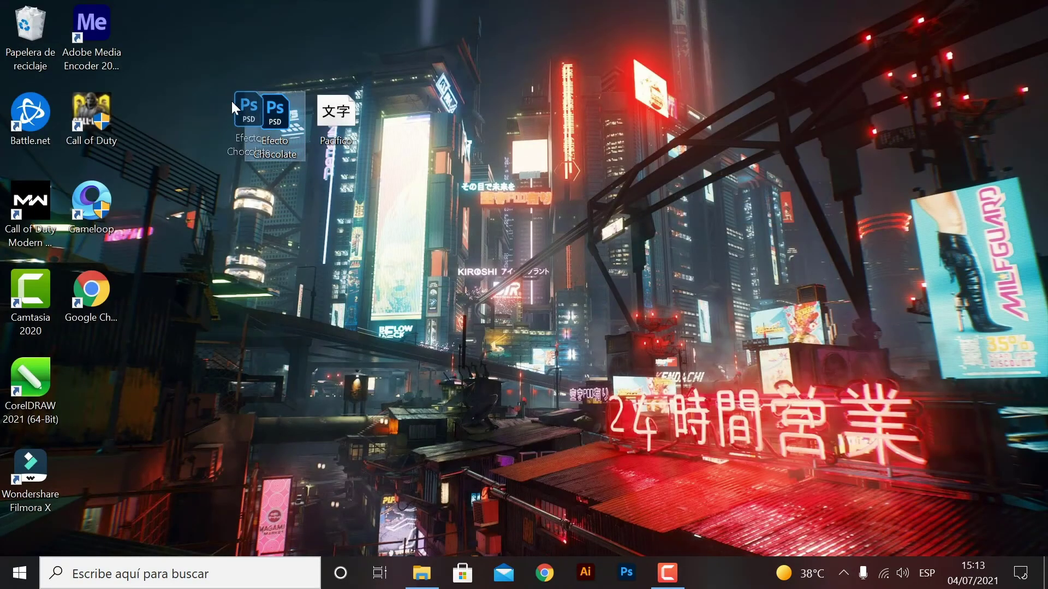
{"action": "left_click", "coordinate": [350, 121]}
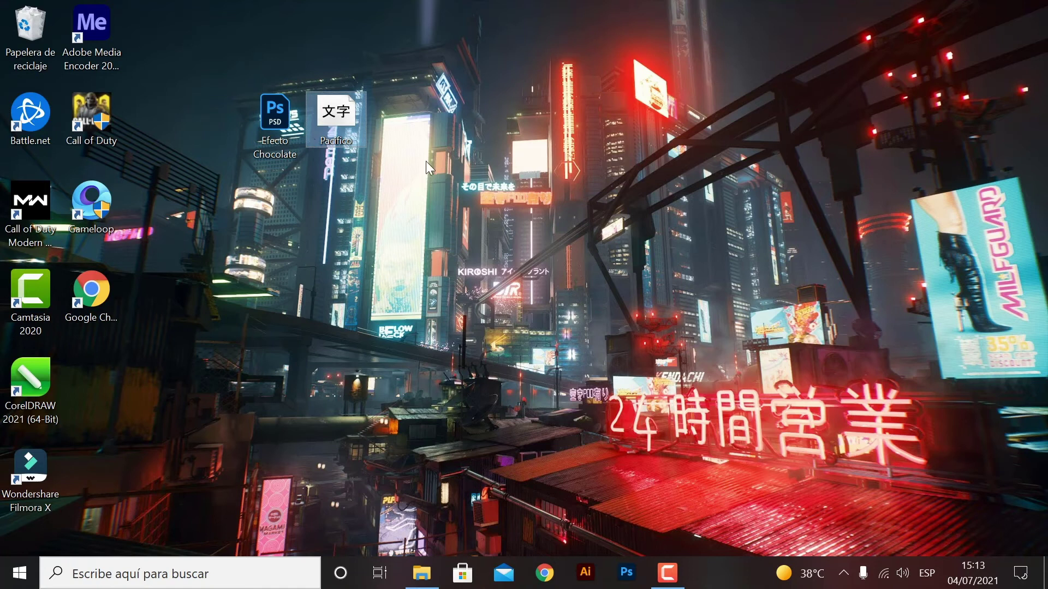
{"action": "double_click", "coordinate": [337, 116]}
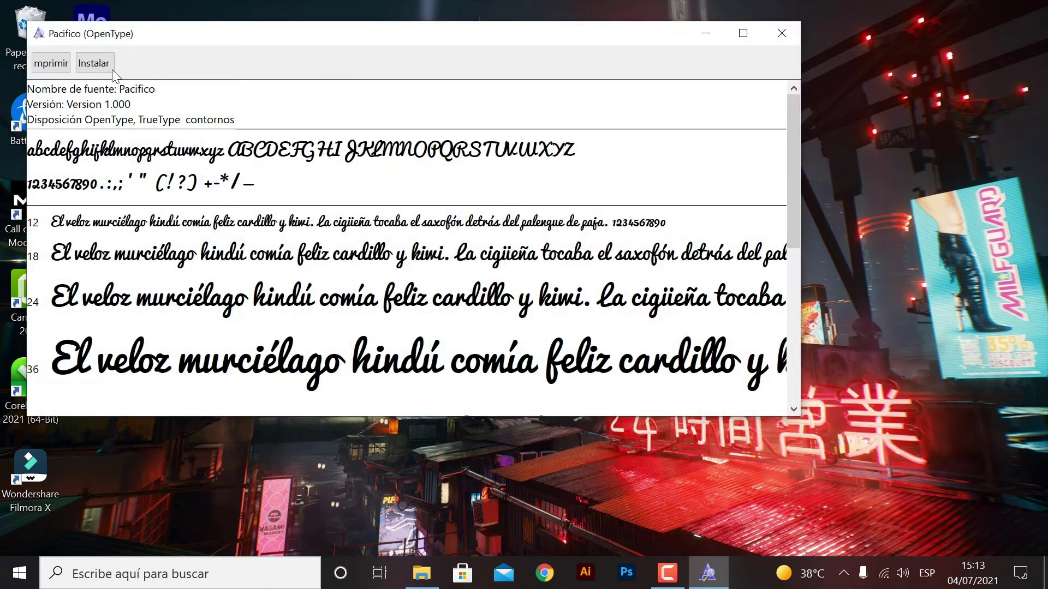
{"action": "left_click", "coordinate": [100, 68]}
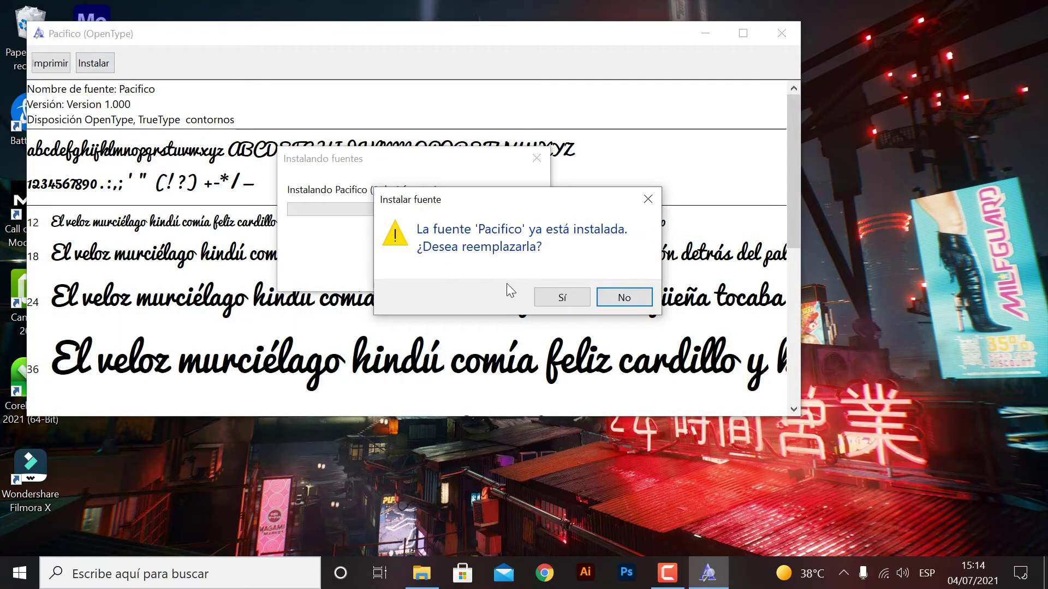
{"action": "left_click", "coordinate": [647, 200]}
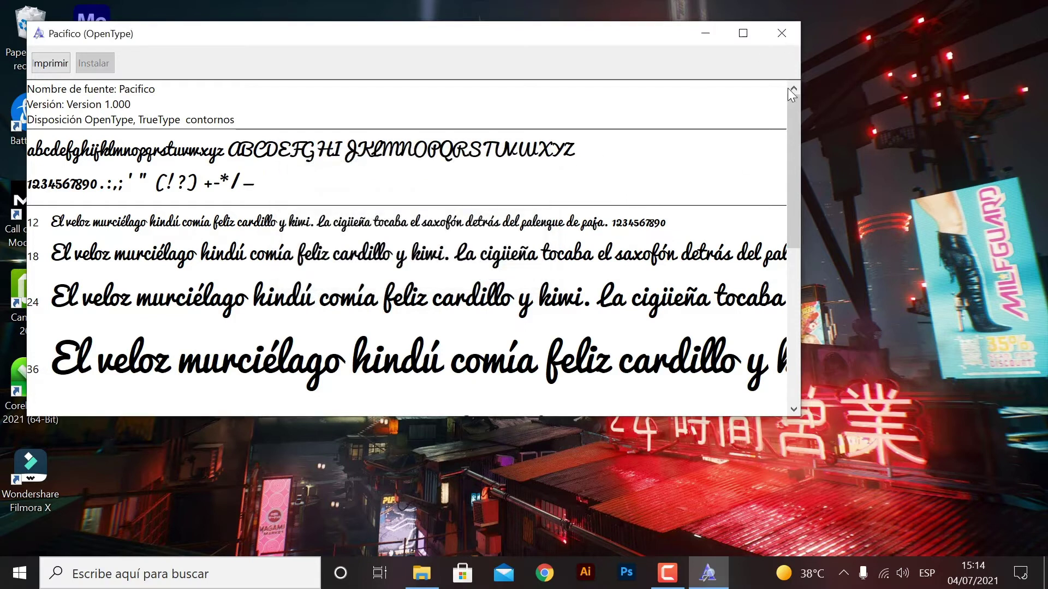
{"action": "left_click", "coordinate": [782, 34]}
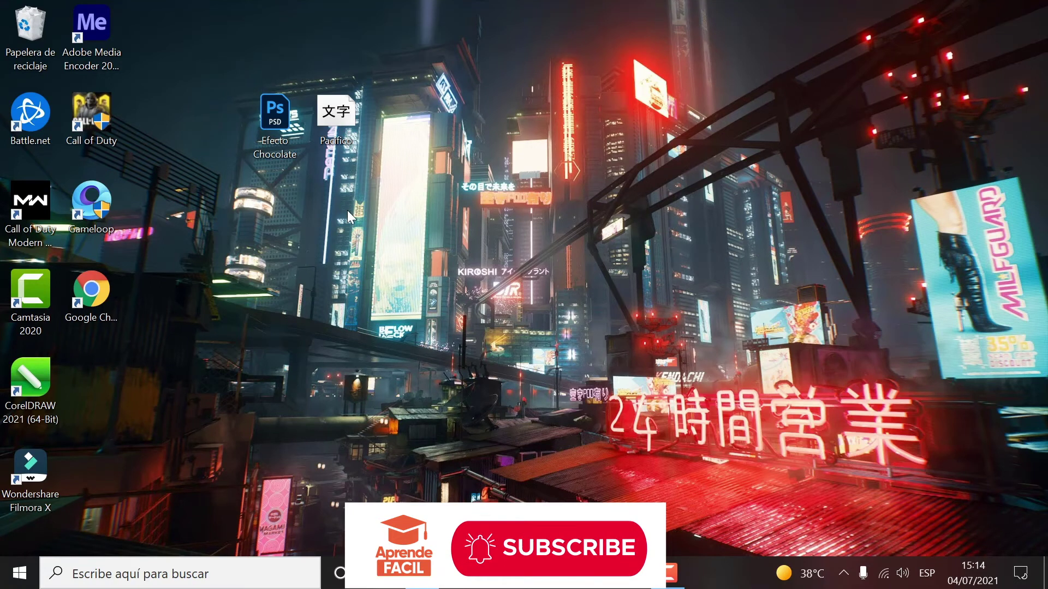
- Open Efecto Chocolate.psd and its YOUR TEXT HERE smart object, Text12.psb
{"action": "left_click", "coordinate": [284, 108]}
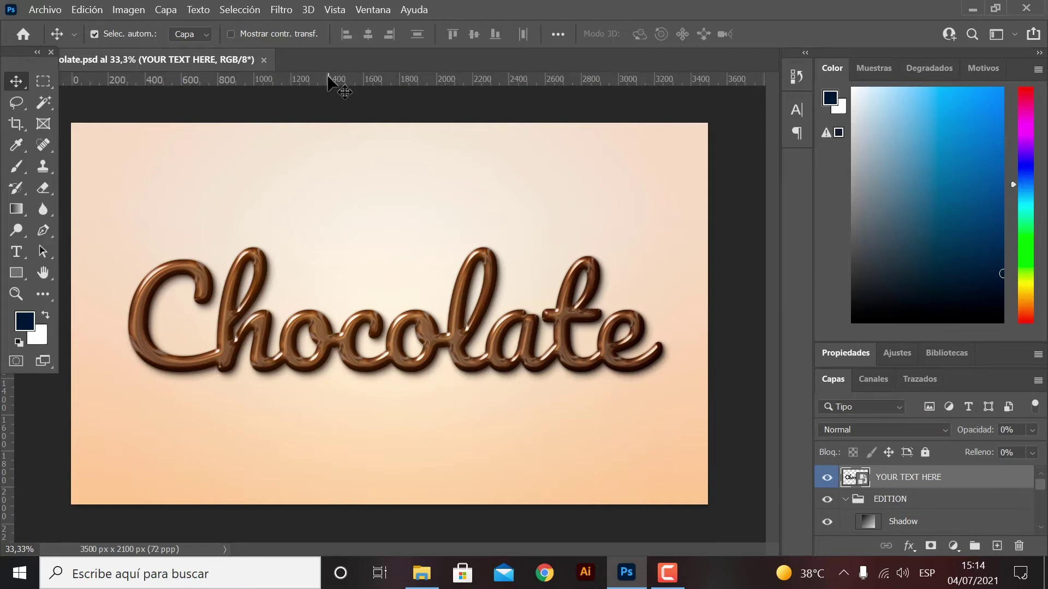
{"action": "key", "text": "ctrl+plus"}
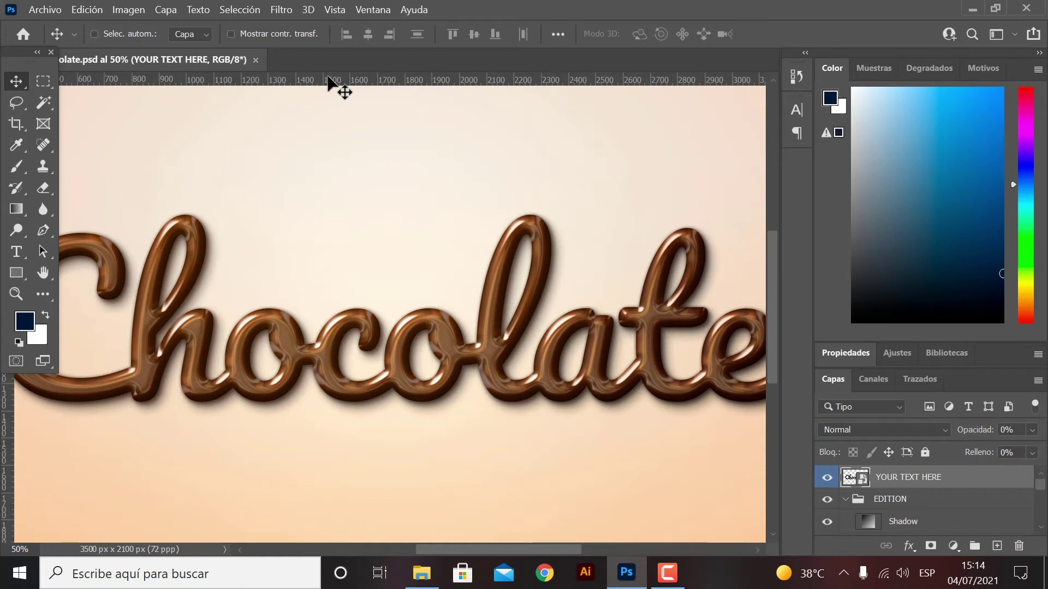
{"action": "key", "text": "ctrl+plus"}
{"action": "key", "text": "ctrl+minus"}
{"action": "key", "text": "ctrl+minus"}
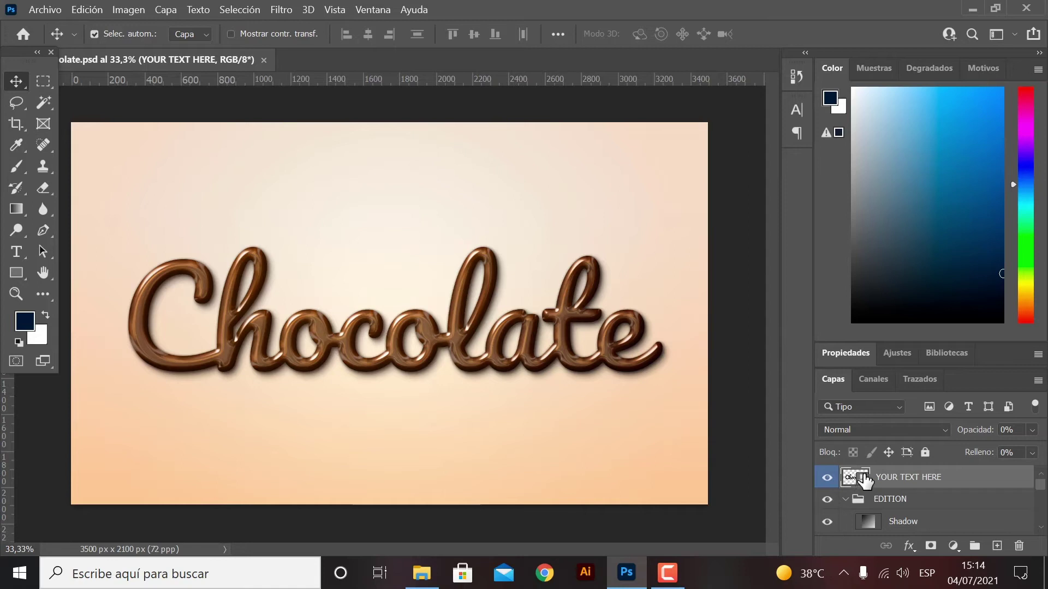
{"action": "double_click", "coordinate": [863, 481]}
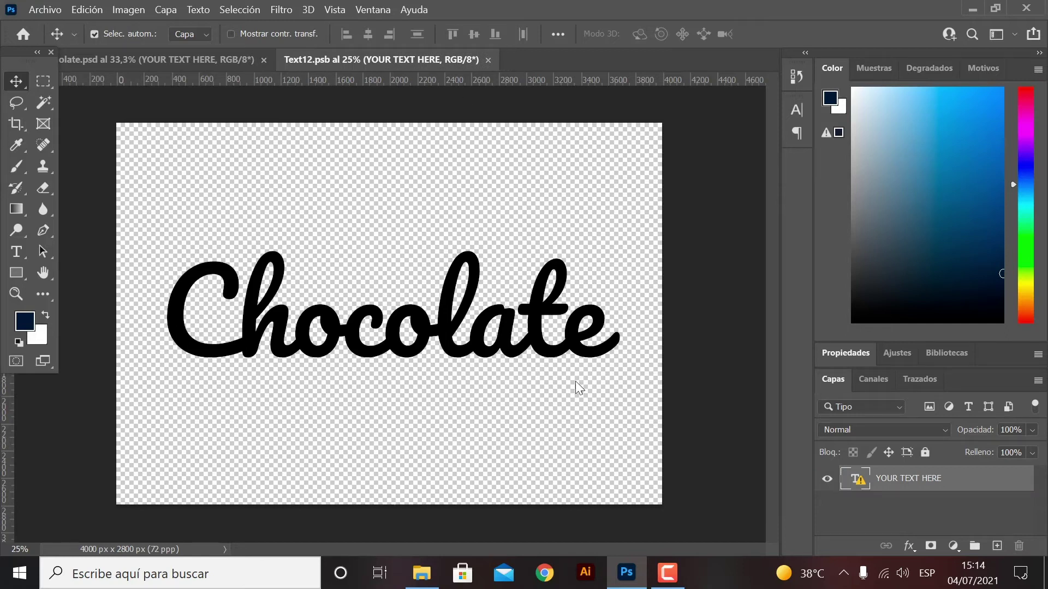
- Replace the missing font on the Chocolate text layer with Pacifico
{"action": "double_click", "coordinate": [580, 346]}
{"action": "left_click", "coordinate": [710, 305]}
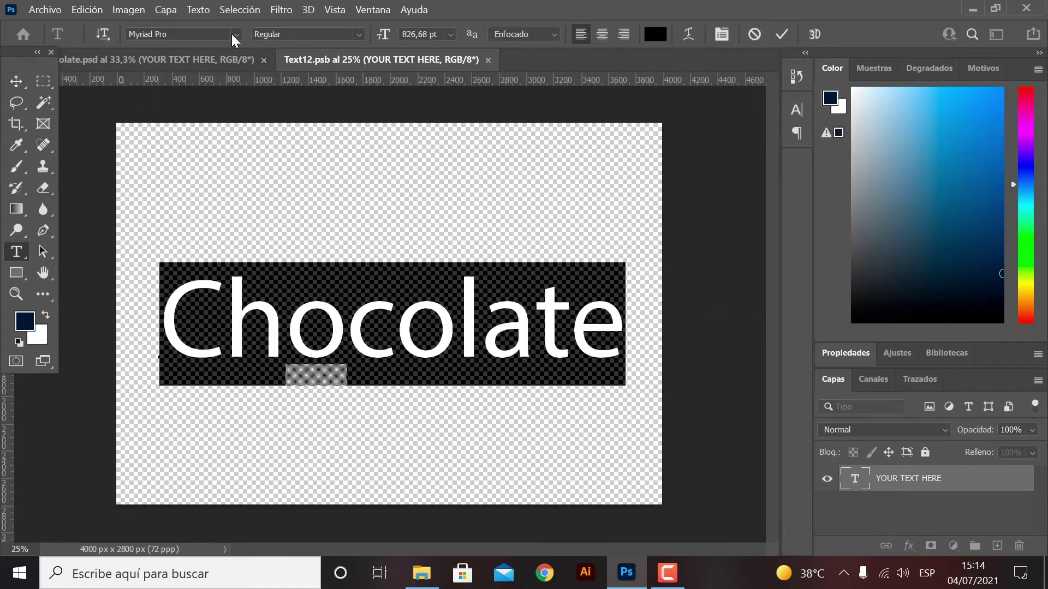
{"action": "left_click", "coordinate": [236, 34]}
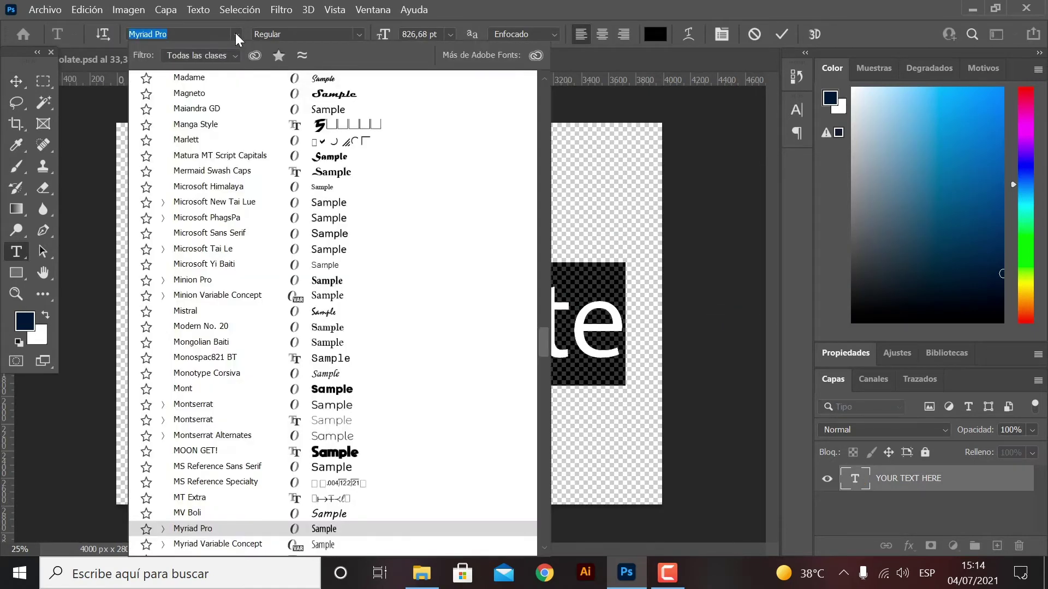
{"action": "type", "text": "paci"}
{"action": "left_click", "coordinate": [293, 82]}
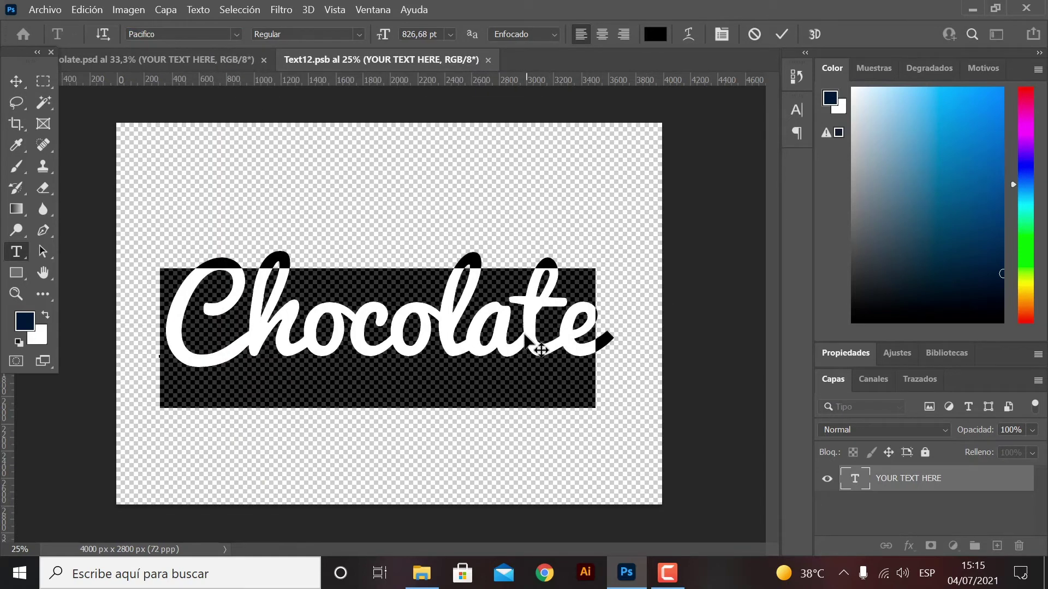
- Change the lettering from 'Chocolate' to 'Efecto'
{"action": "left_click", "coordinate": [545, 325]}
{"action": "left_click_drag", "start_coordinate": [595, 336], "coordinate": [66, 293]}
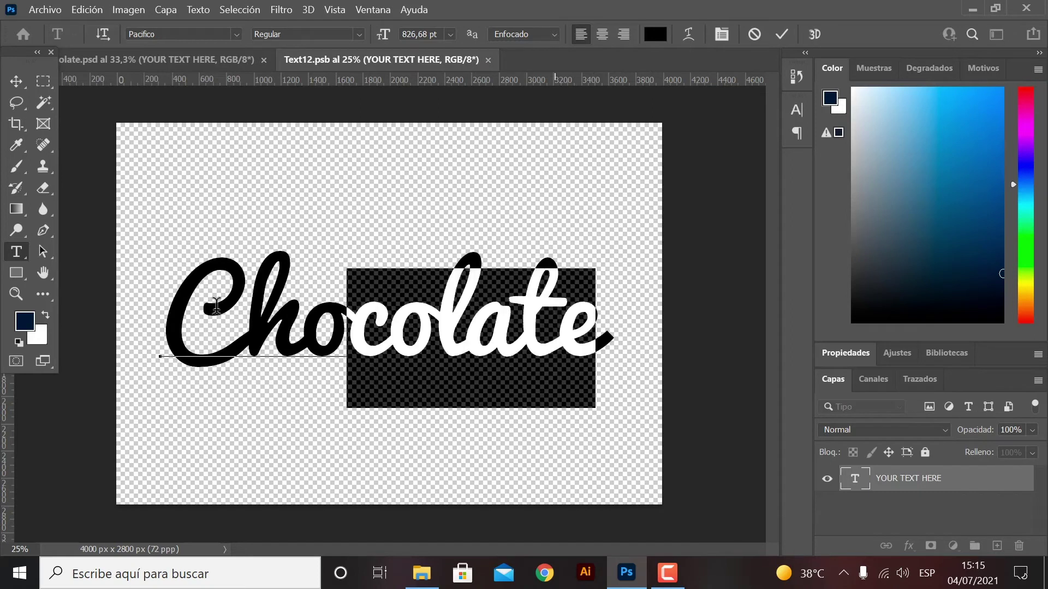
{"action": "type", "text": "e"}
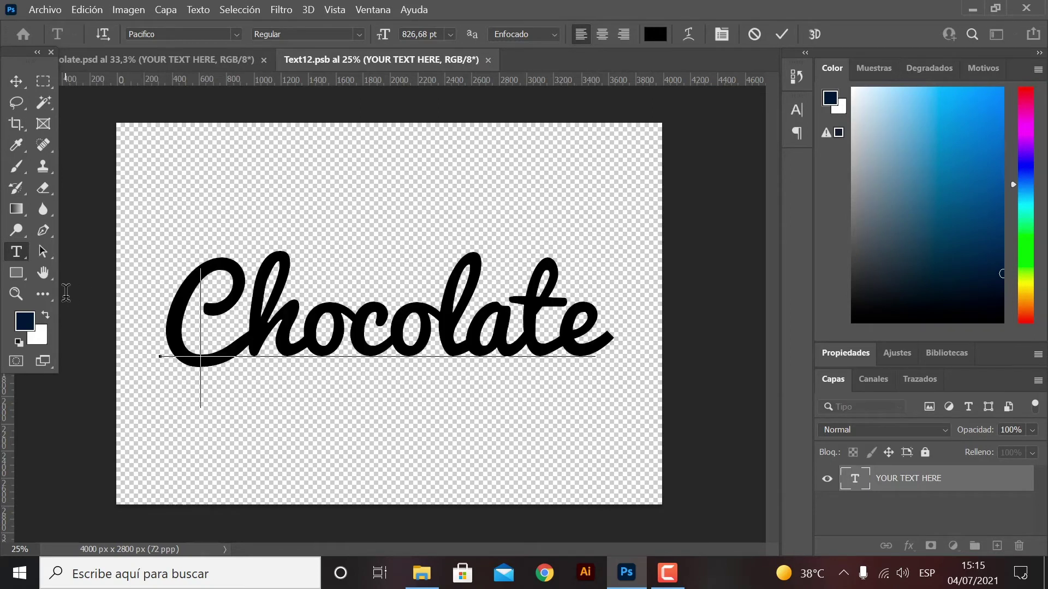
{"action": "key", "text": "BackSpace"}
{"action": "type", "text": "E"}
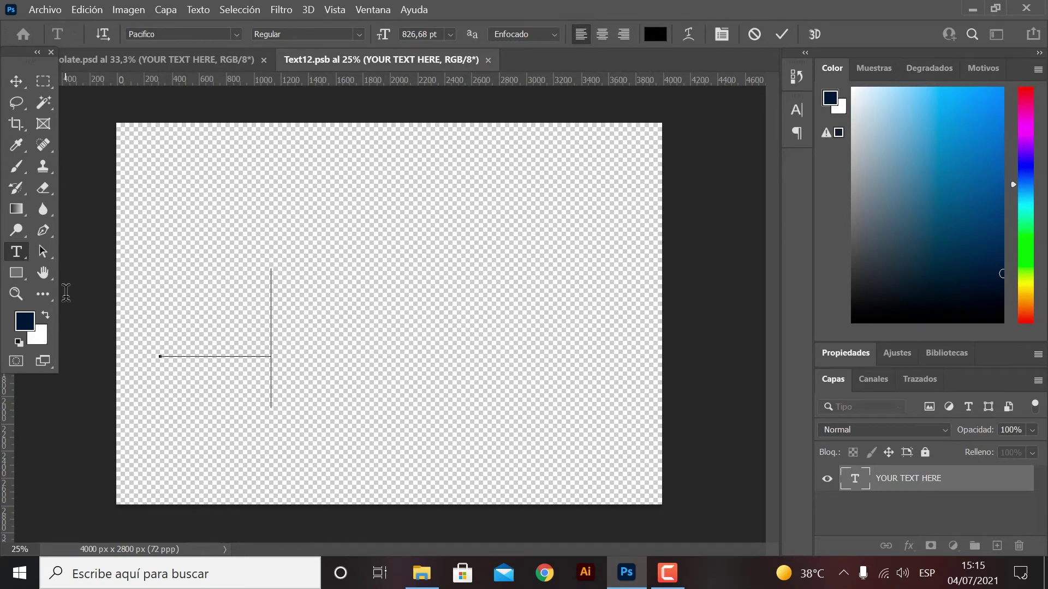
{"action": "type", "text": "fecto"}
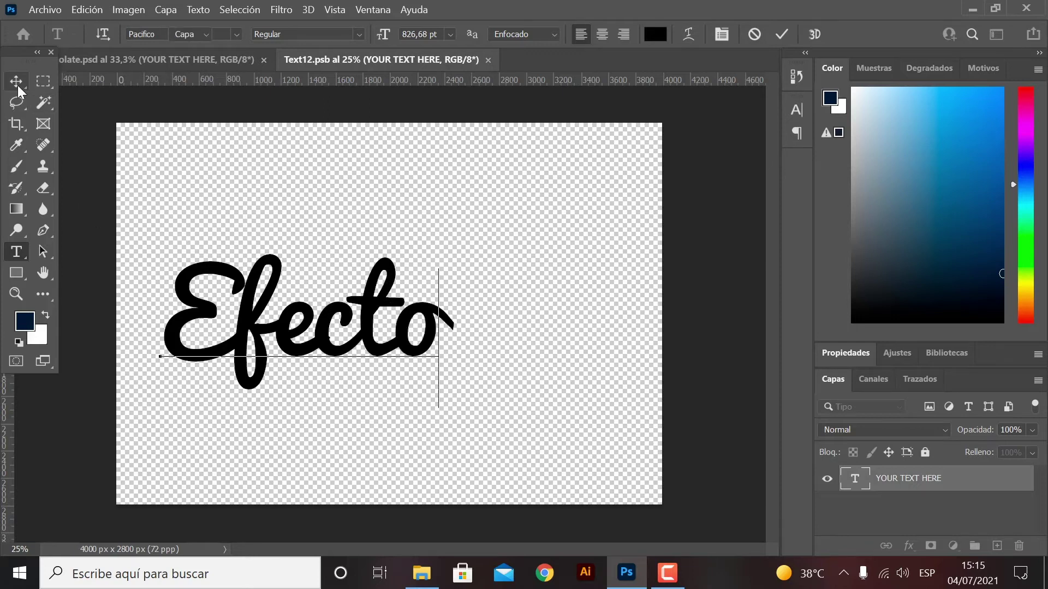
{"action": "left_click", "coordinate": [17, 83]}
- Scale Efecto up to about 154% and move it lower on the canvas
{"action": "key", "text": "ctrl+t"}
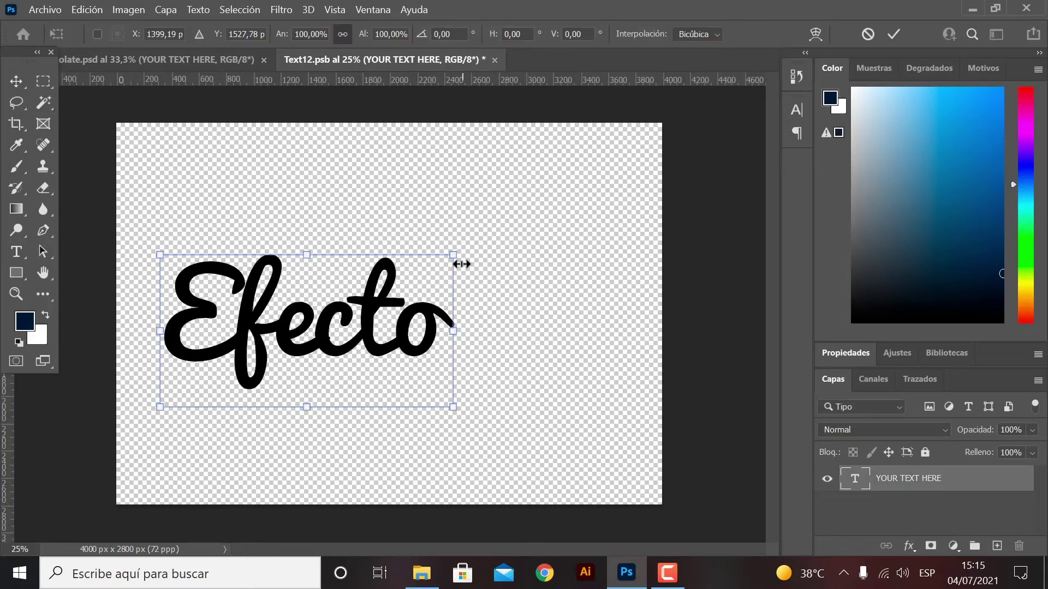
{"action": "left_click_drag", "start_coordinate": [453, 255], "coordinate": [602, 178]}
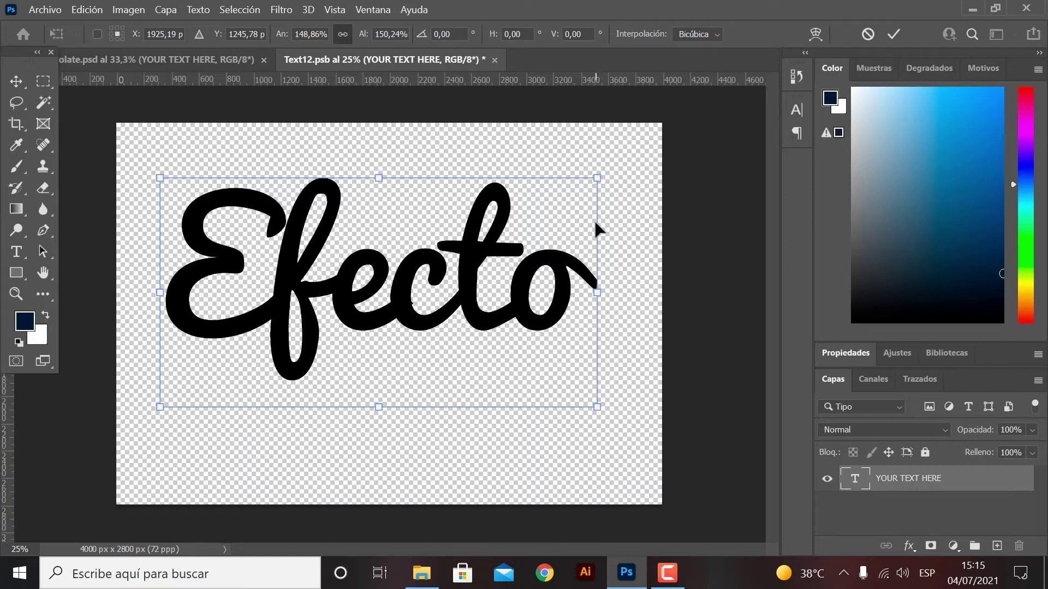
{"action": "key", "text": "ctrl+z"}
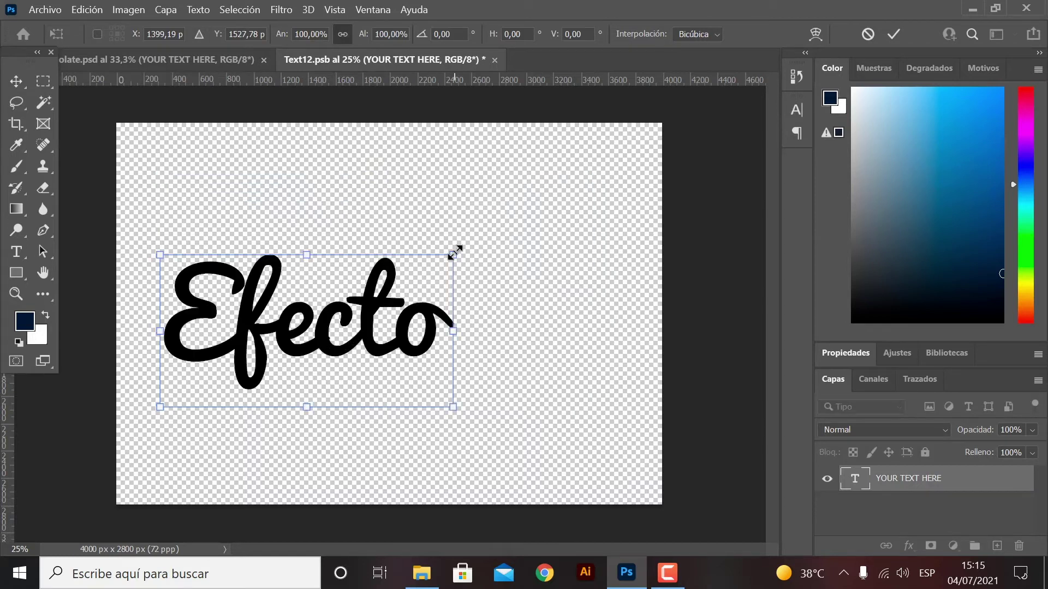
{"action": "left_click_drag", "start_coordinate": [453, 255], "coordinate": [612, 173]}
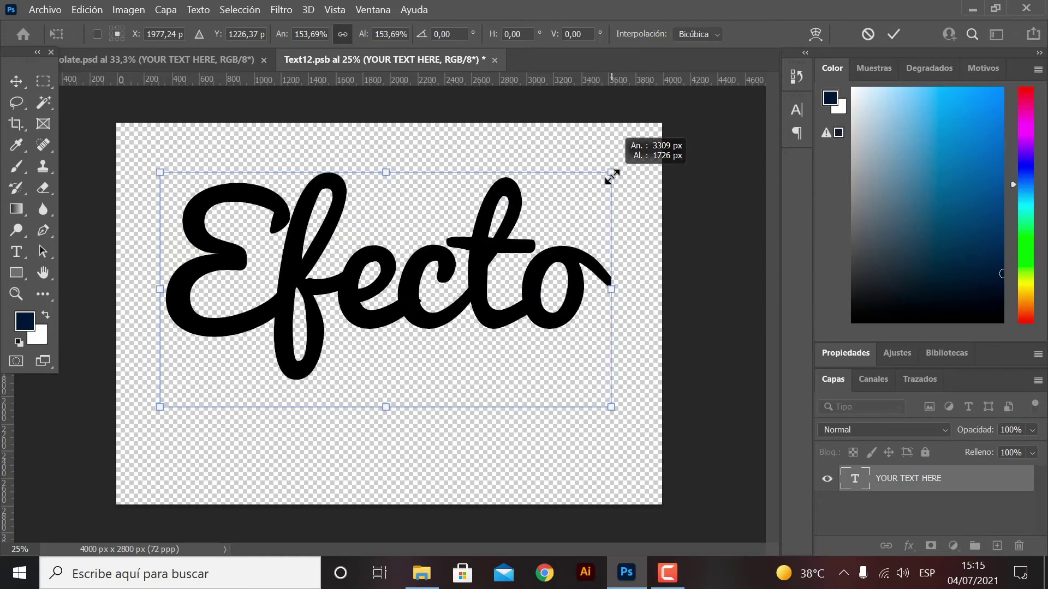
{"action": "left_click_drag", "start_coordinate": [511, 287], "coordinate": [488, 336]}
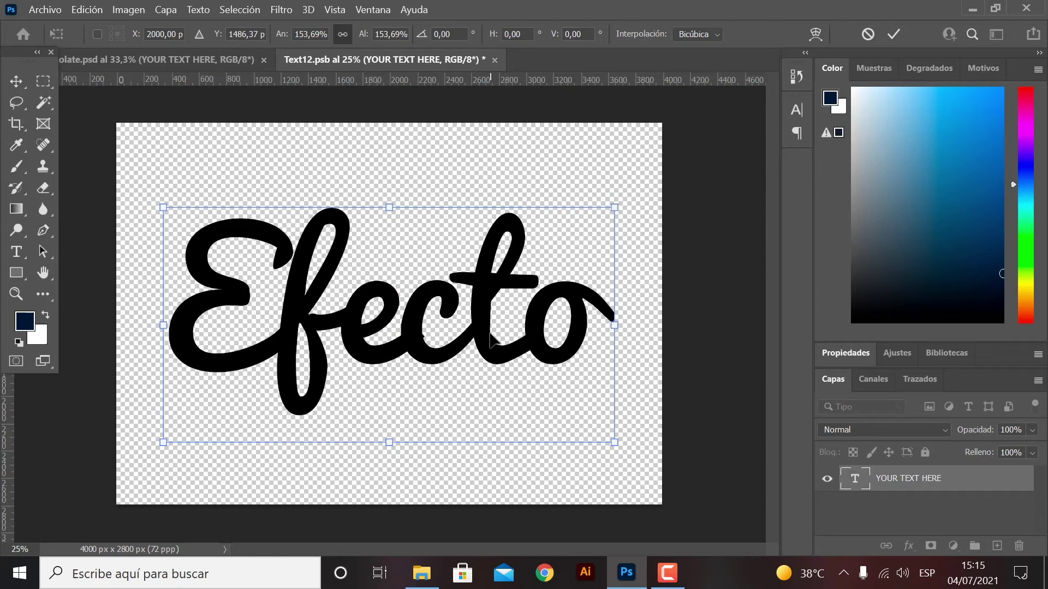
{"action": "key", "text": "Return"}
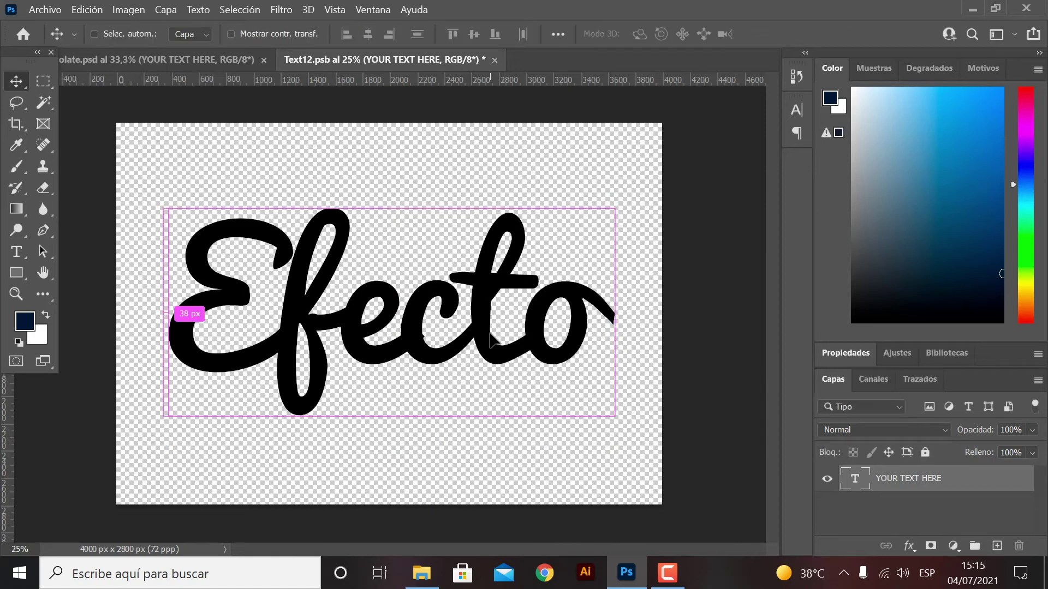
- Save Text12.psb with the resized Efecto text
{"action": "key", "text": "ctrl+t"}
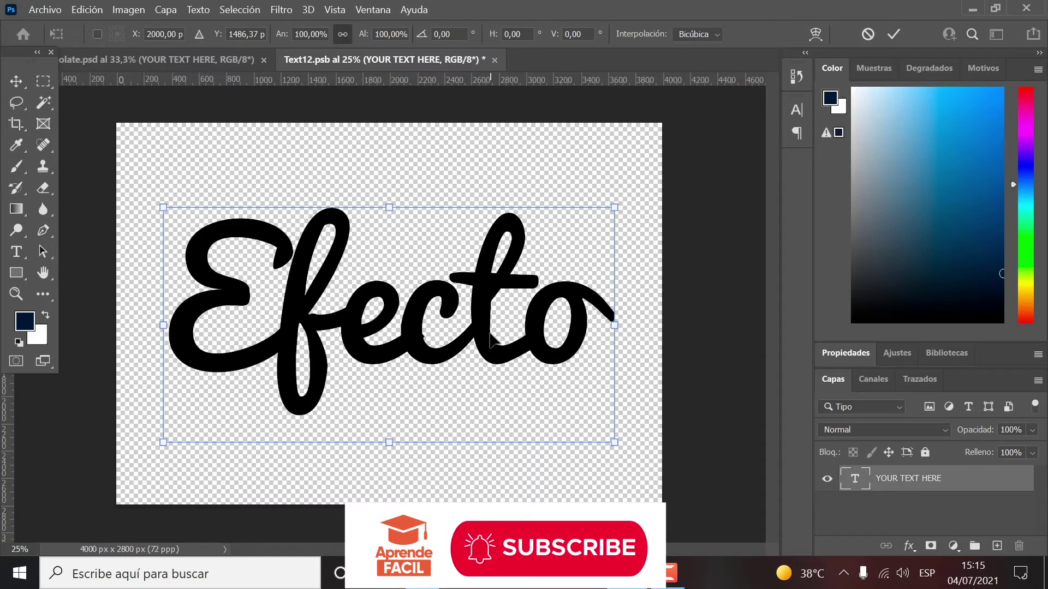
{"action": "key", "text": "Return"}
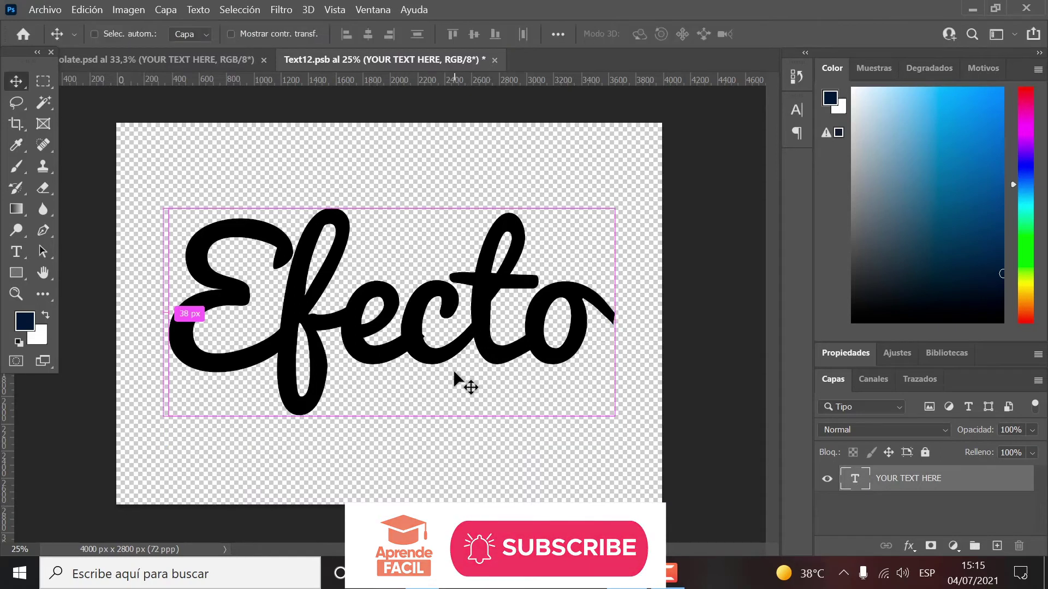
{"action": "key", "text": "ctrl+s"}
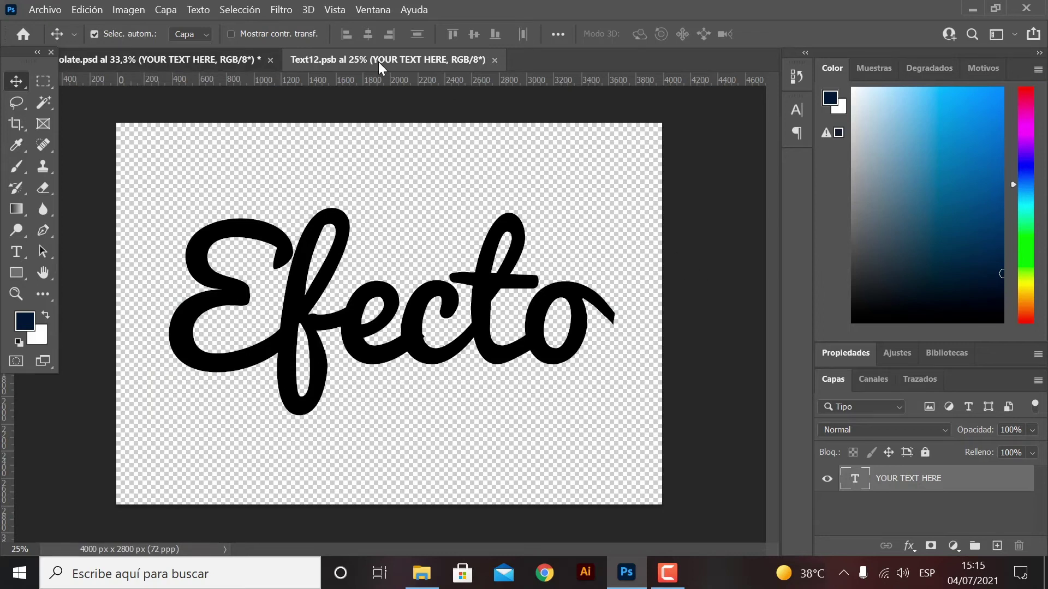
- Check the chocolate document, then set the Efecto text font to Madame
{"action": "left_click", "coordinate": [123, 61]}
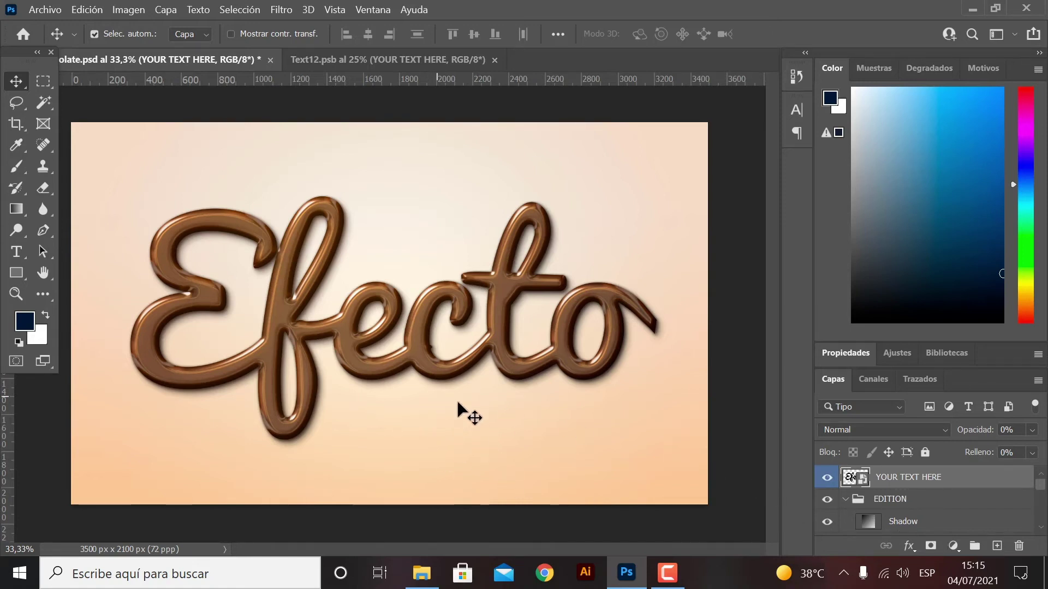
{"action": "left_click", "coordinate": [383, 60]}
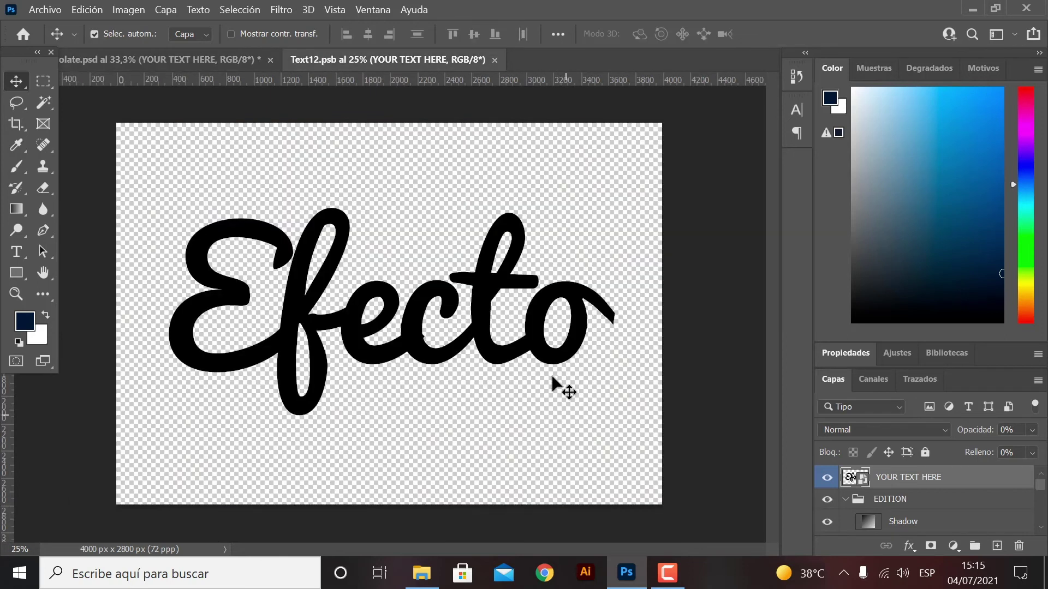
{"action": "double_click", "coordinate": [568, 357]}
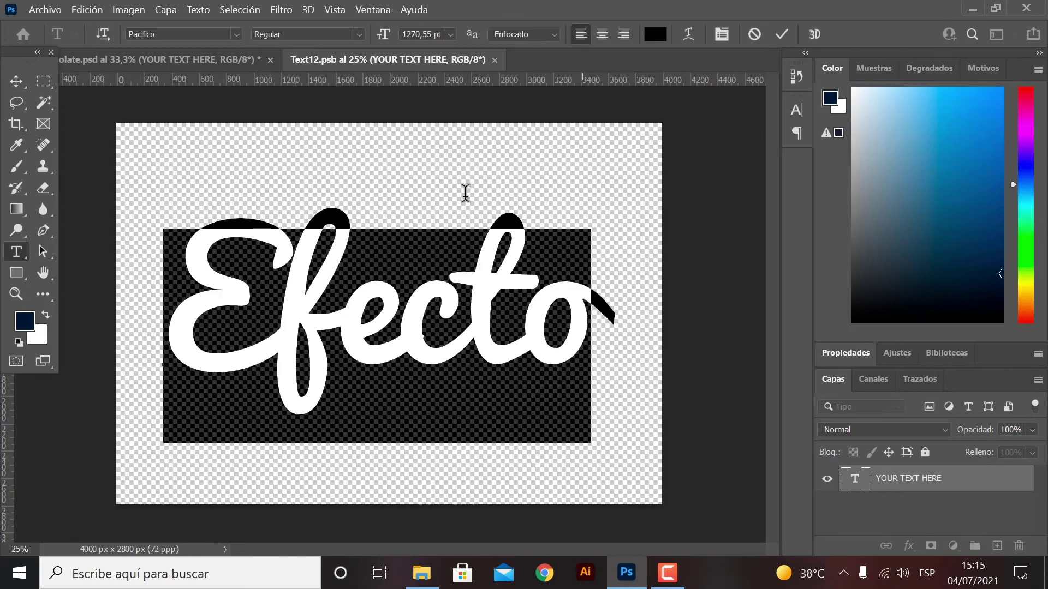
{"action": "left_click", "coordinate": [235, 34]}
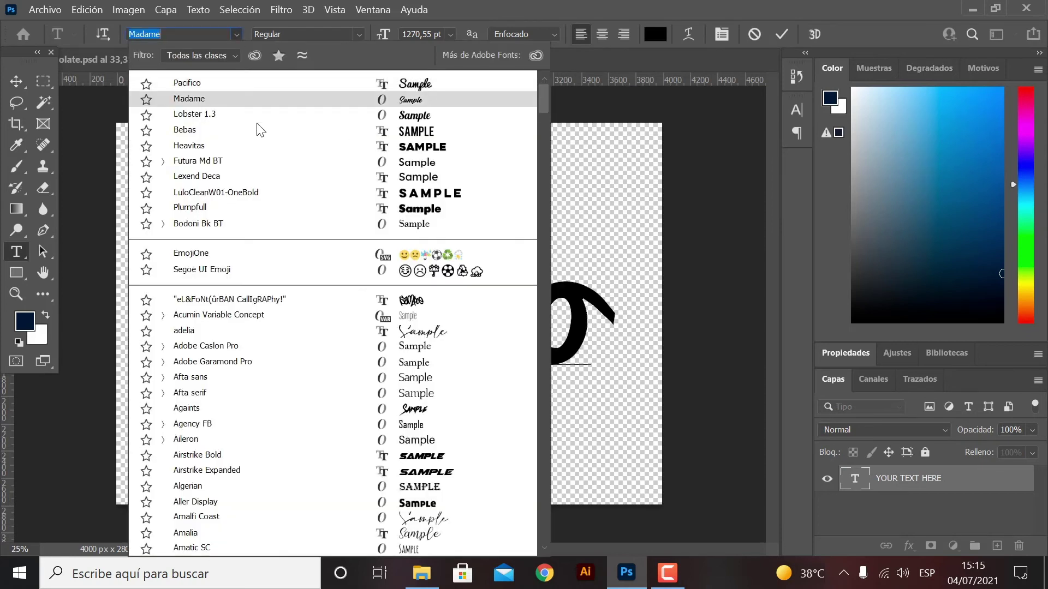
{"action": "left_click", "coordinate": [220, 101]}
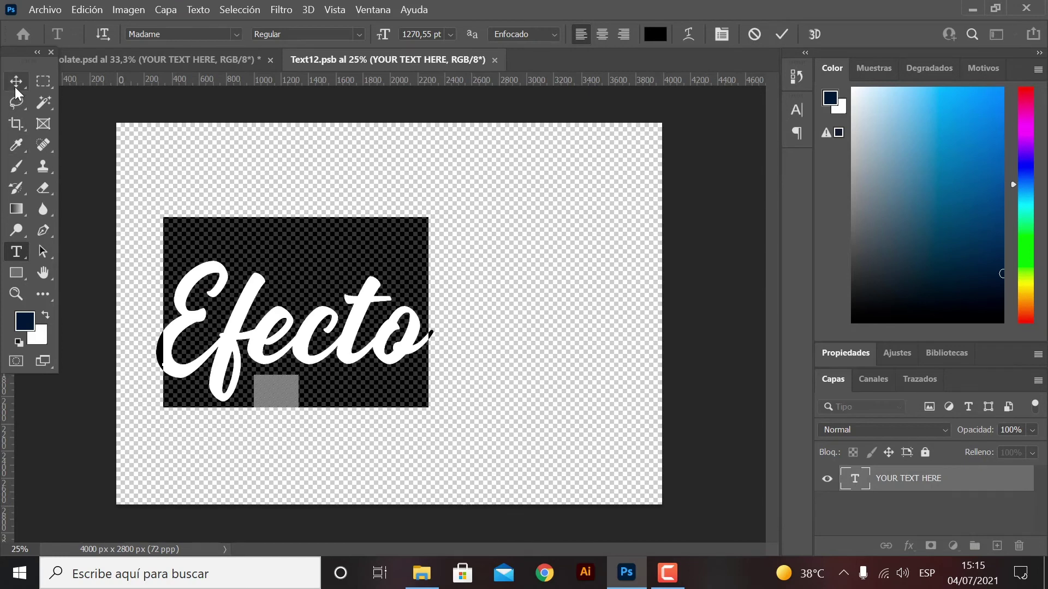
{"action": "left_click", "coordinate": [15, 83]}
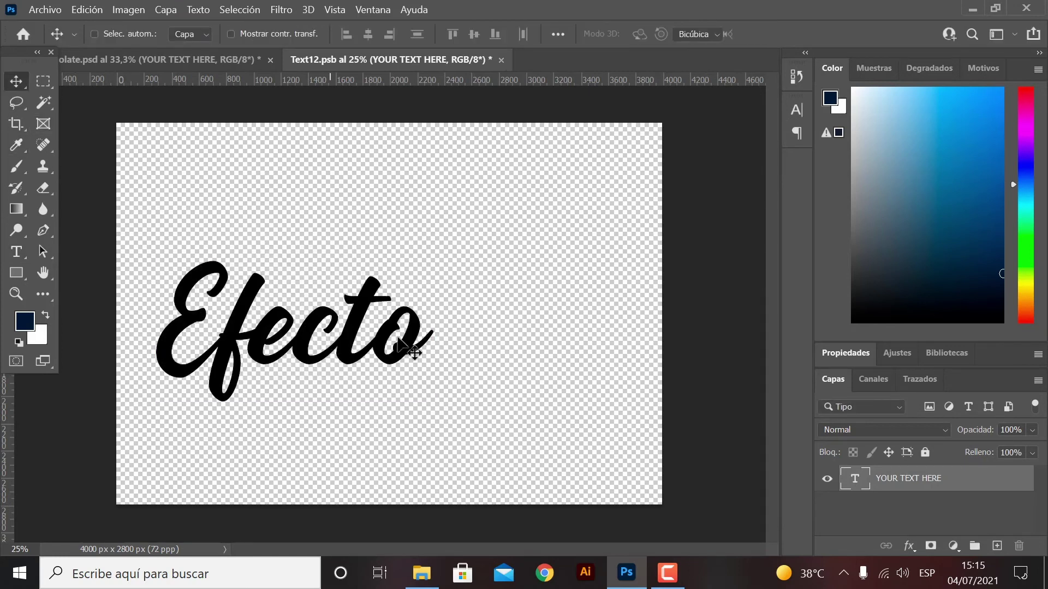
- Scale Efecto up to about 165% and recentre it on the canvas
{"action": "key", "text": "ctrl+t"}
{"action": "mouse_move", "coordinate": [433, 222]}
{"action": "left_mouse_down"}
{"action": "mouse_move", "coordinate": [591, 121]}
{"action": "mouse_move", "coordinate": [613, 93]}
{"action": "left_mouse_up"}
{"action": "left_click_drag", "start_coordinate": [480, 338], "coordinate": [479, 382]}
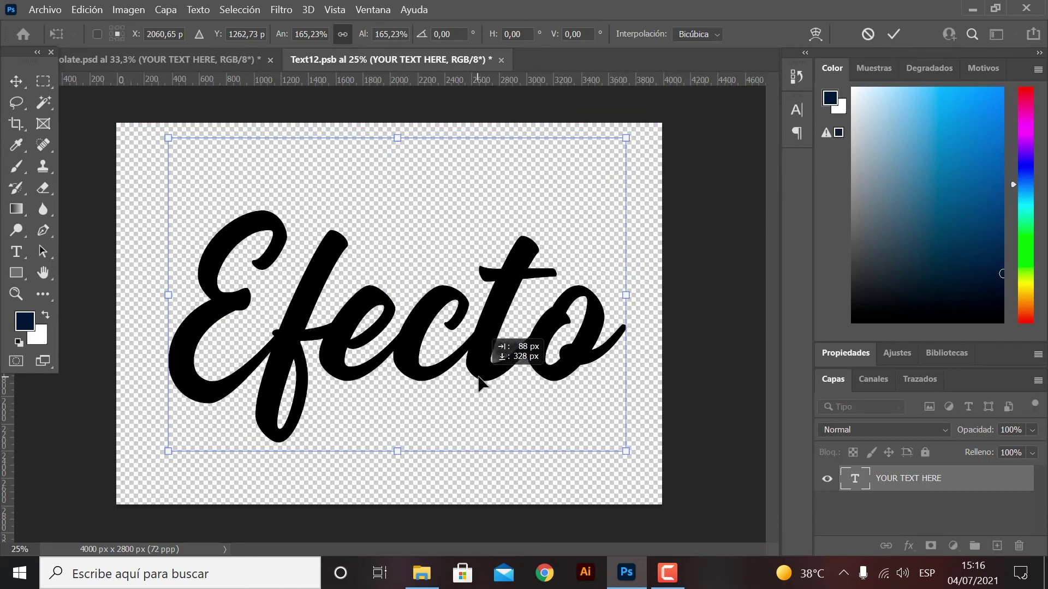
{"action": "key", "text": "Return"}
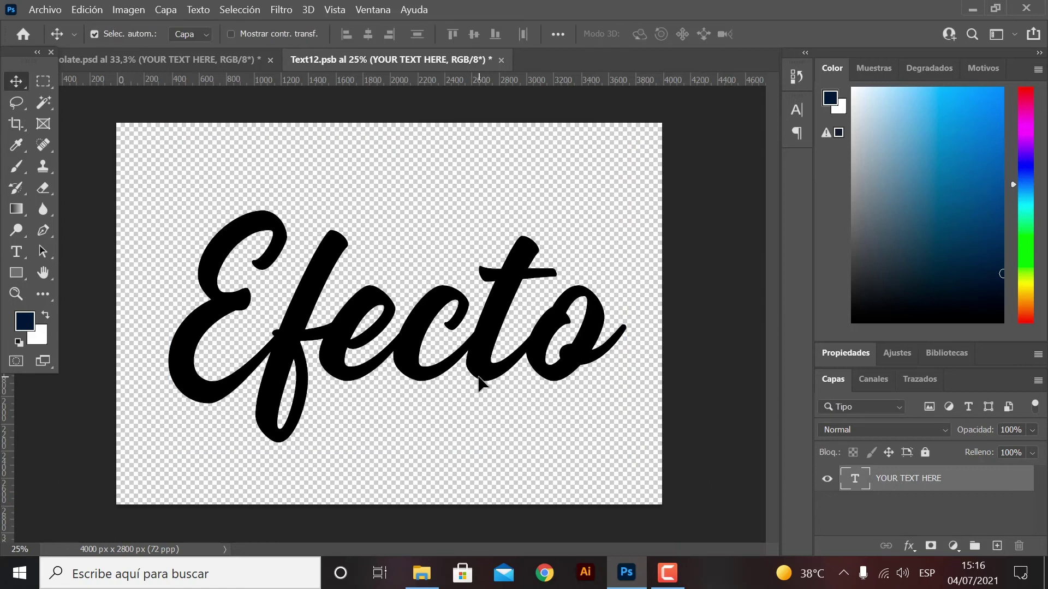
- Save Text12.psb and view Efecto as glossy chocolate script in the template
{"action": "key", "text": "ctrl+s"}
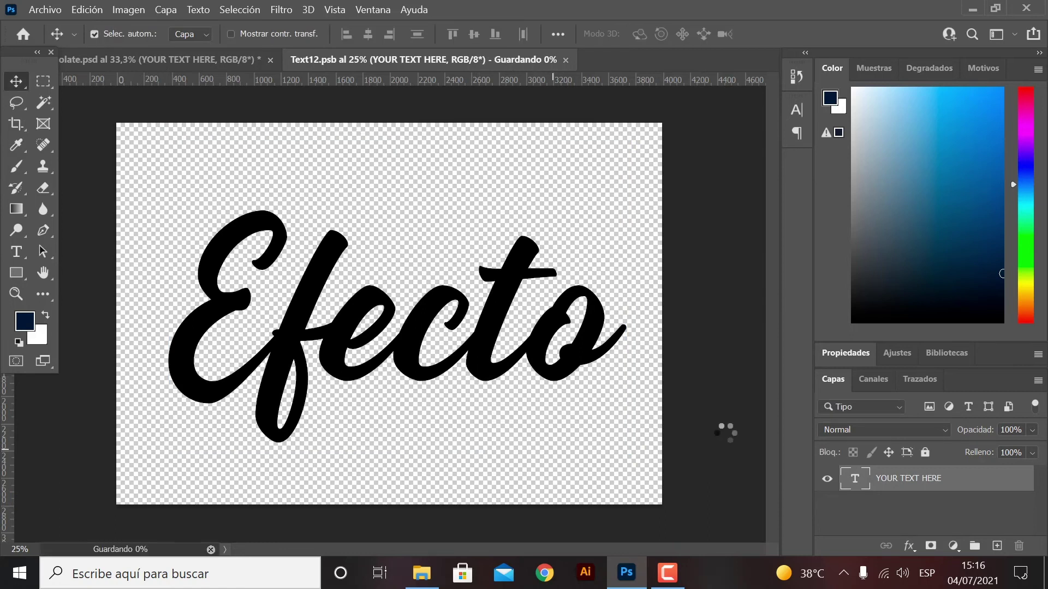
{"action": "left_click", "coordinate": [197, 58]}
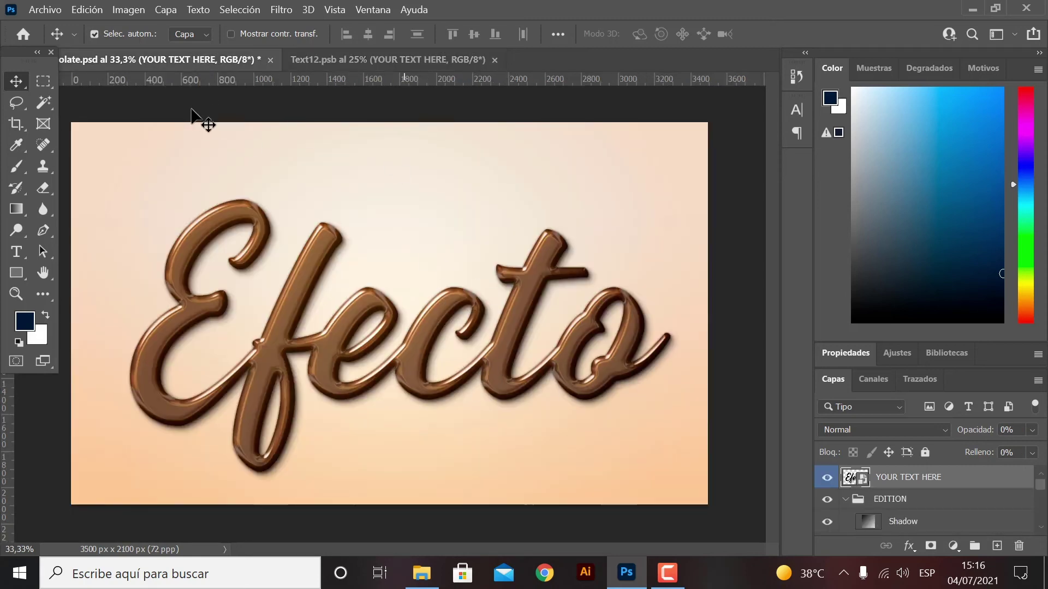